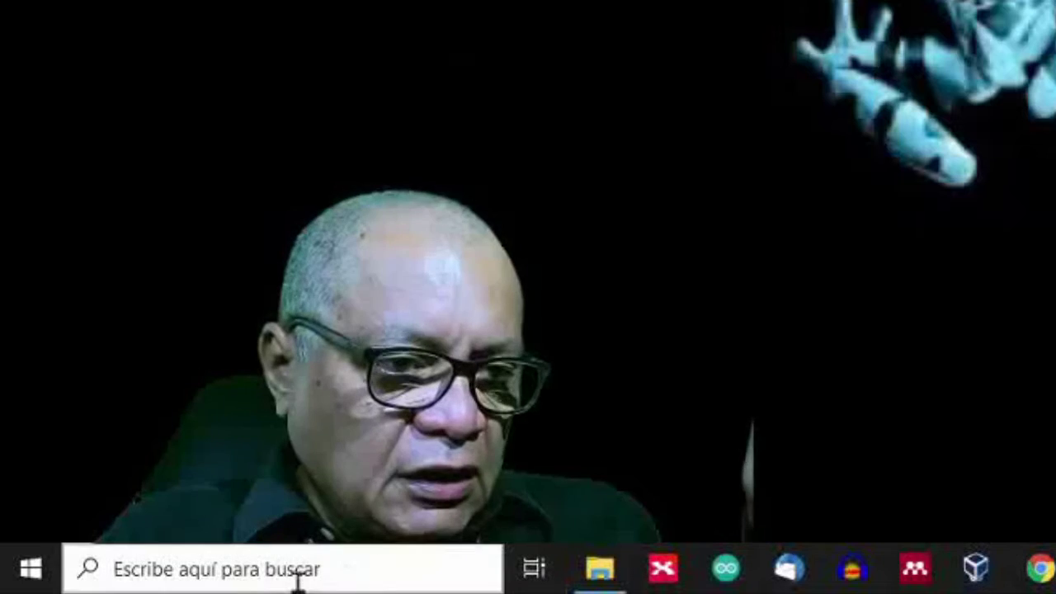
# - Open the Windows search panel from the 'Escribe aquí para buscar' taskbar box
pyautogui.click(263, 577)
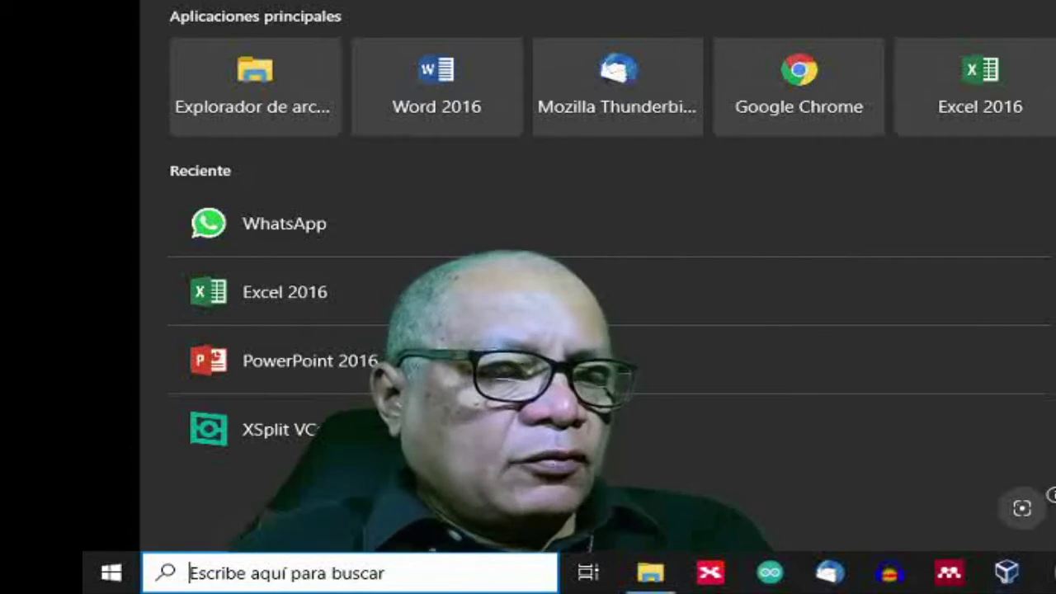
# - Search for 'Excel' and launch Excel 2016 from the best-match result
pyautogui.write('Ex')
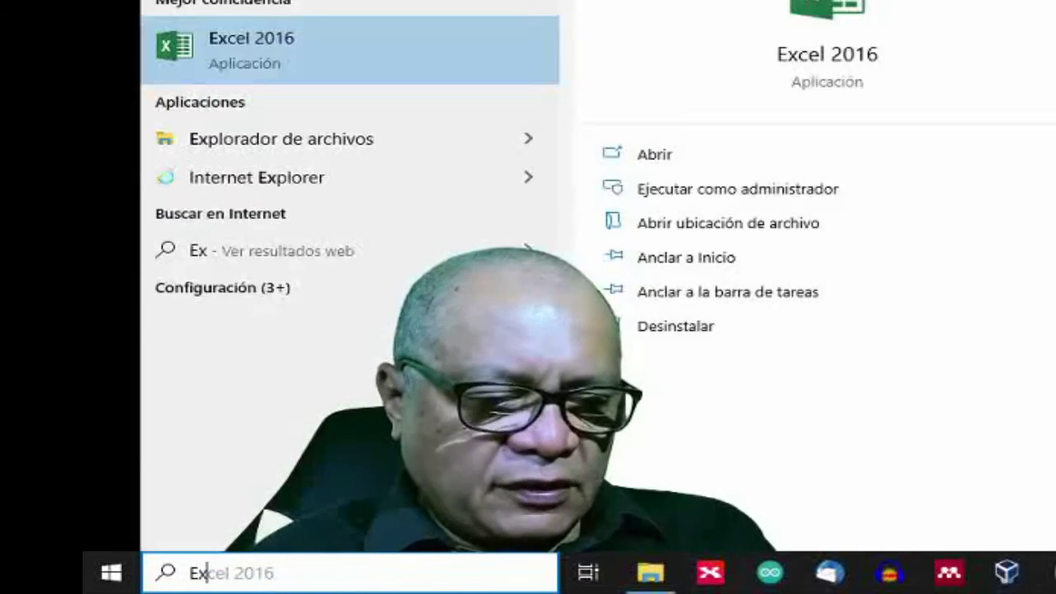
pyautogui.write('cel')
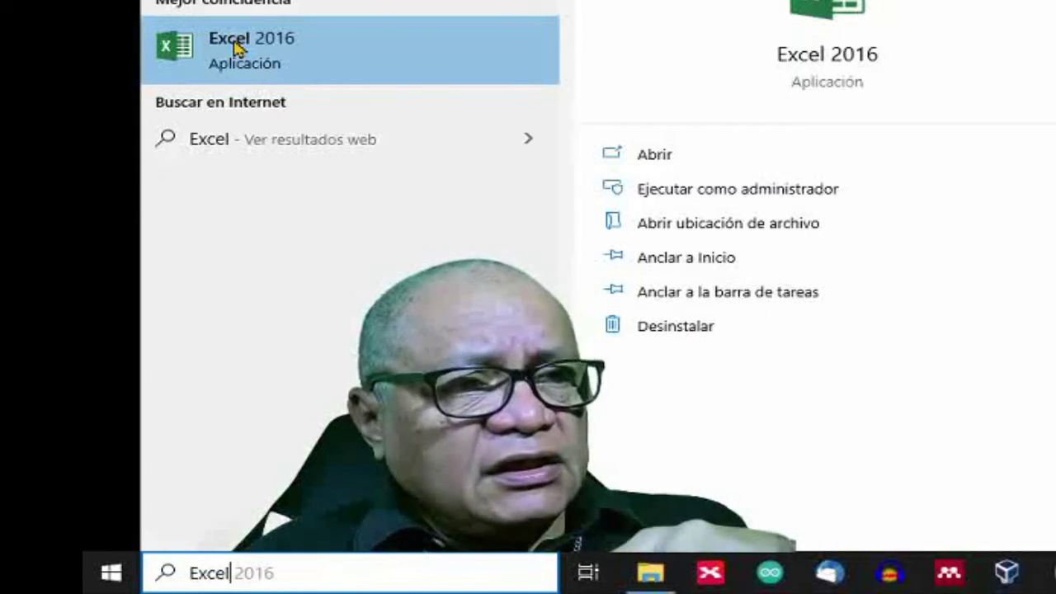
pyautogui.click(236, 45)
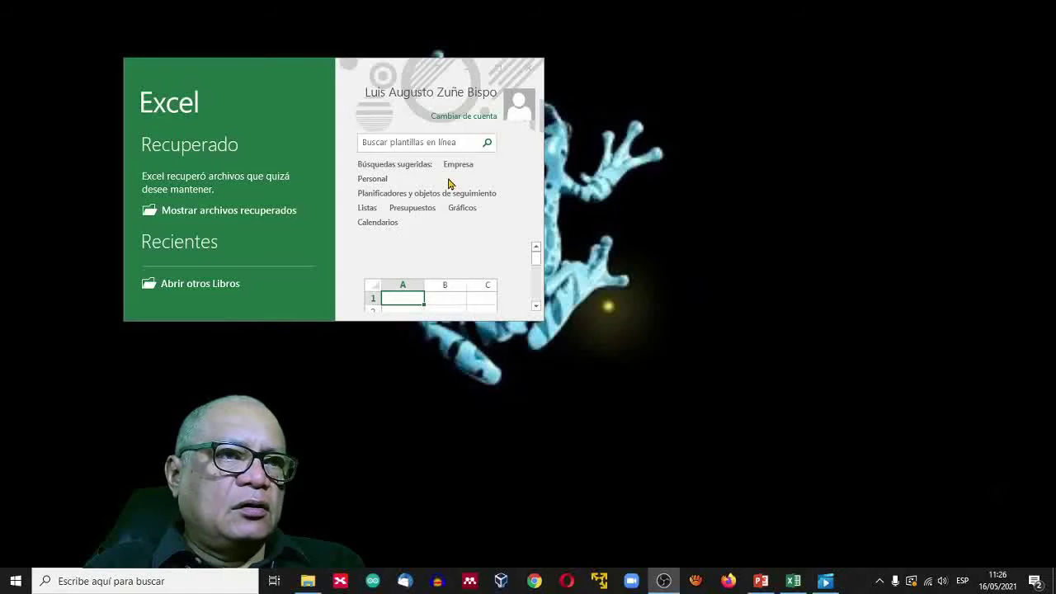
# - Maximize Excel's start window, browse Presupuestos templates, then create blank workbook Libro1
pyautogui.click(496, 71)
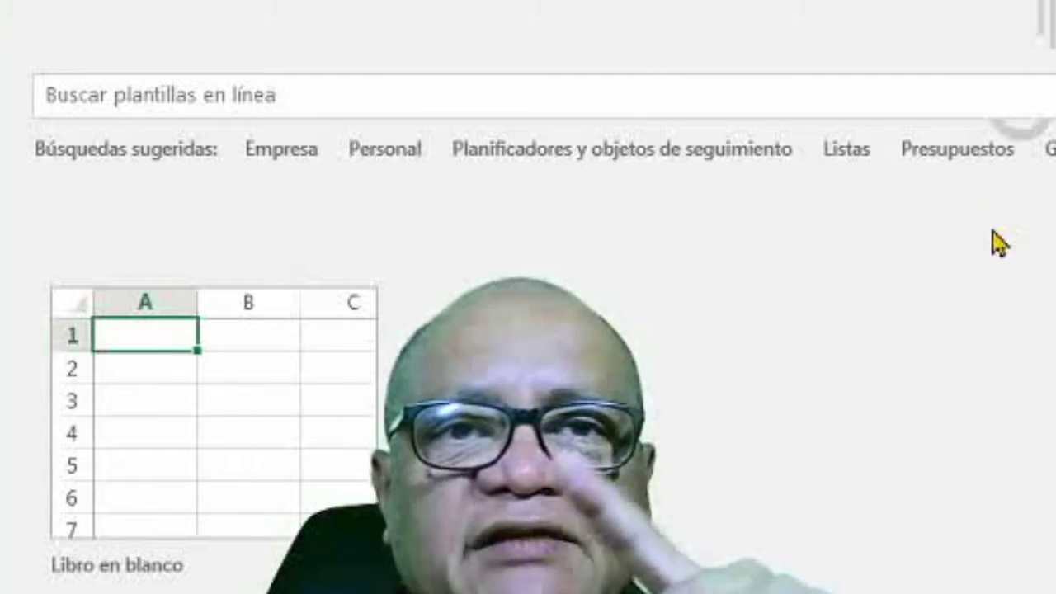
pyautogui.click(956, 170)
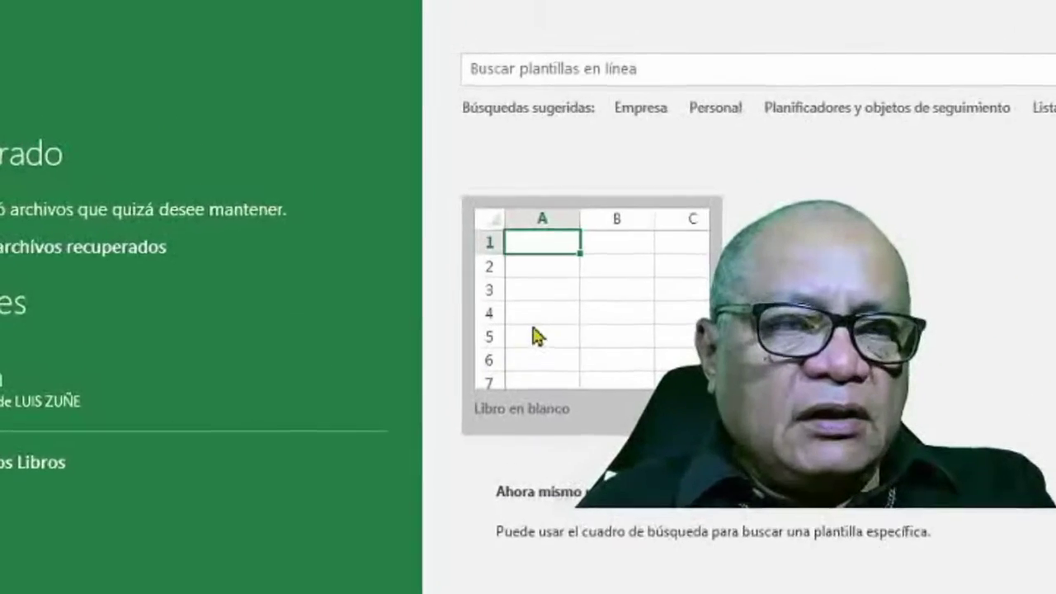
pyautogui.click(505, 249)
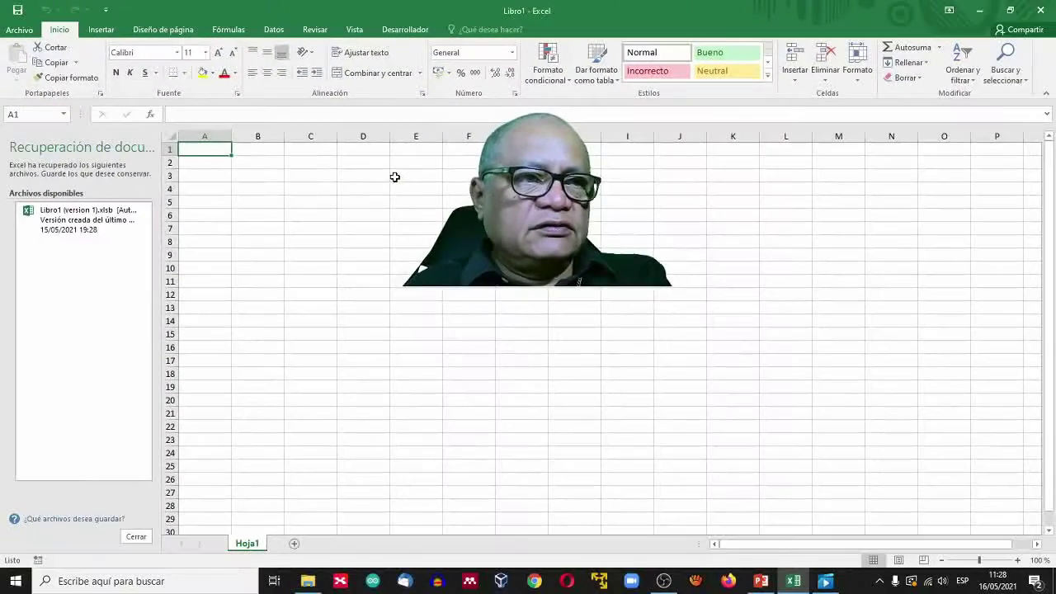
# - Close the Recuperación de documentos pane and confirm discarding the recovered files
pyautogui.click(136, 537)
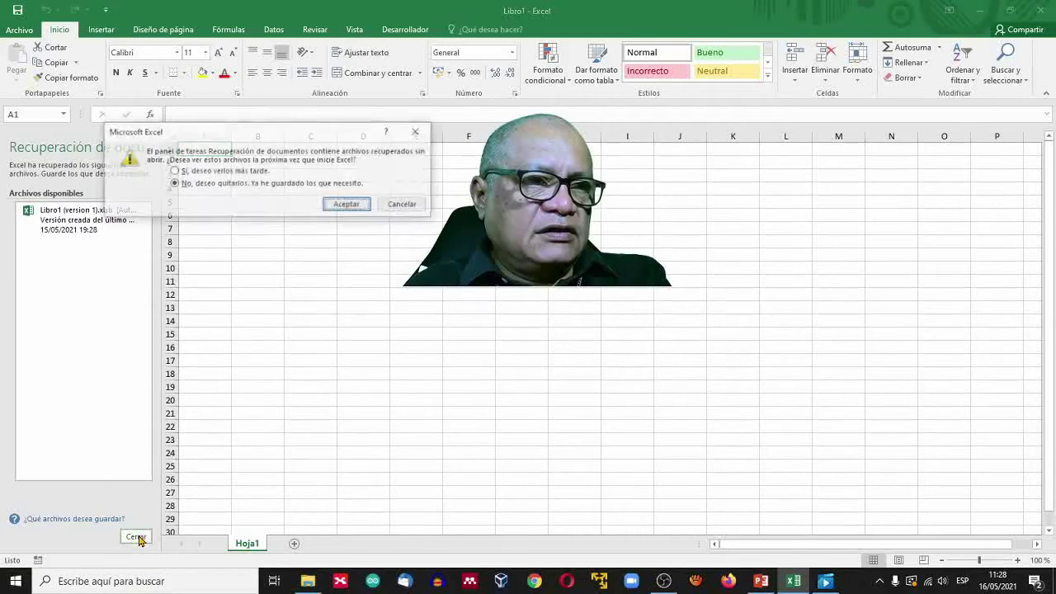
pyautogui.click(343, 205)
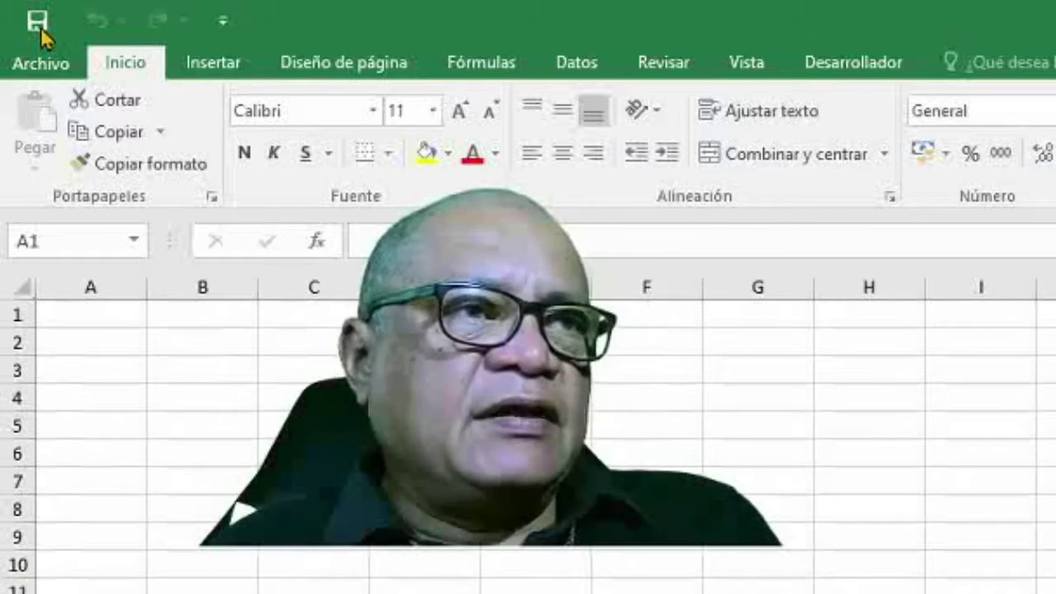
# - Glance at the save view, then add Ortografía to the Quick Access Toolbar
pyautogui.click(40, 28)
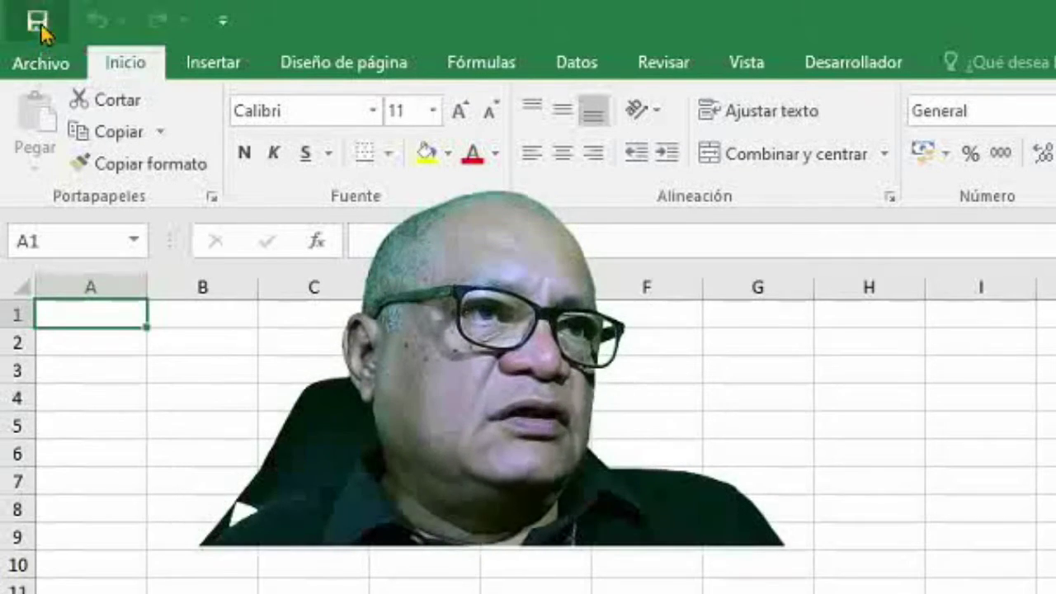
pyautogui.click(49, 66)
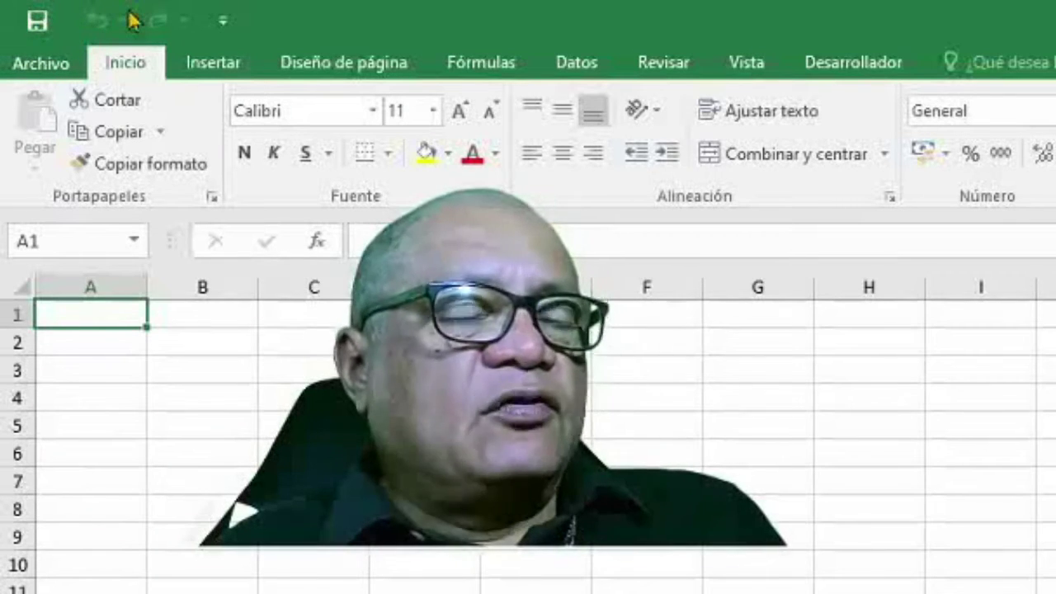
pyautogui.click(223, 24)
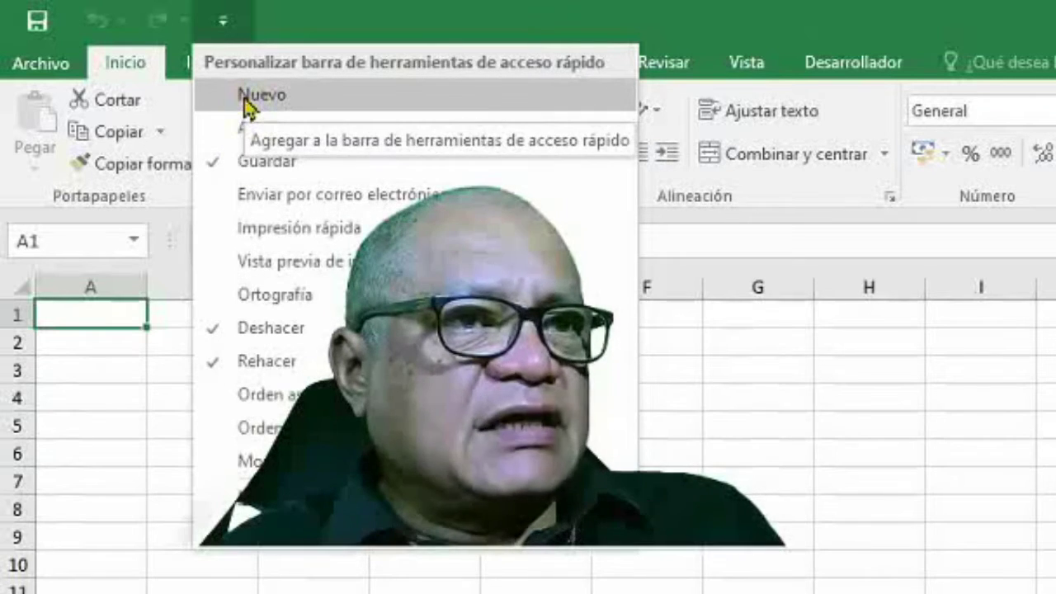
pyautogui.click(247, 297)
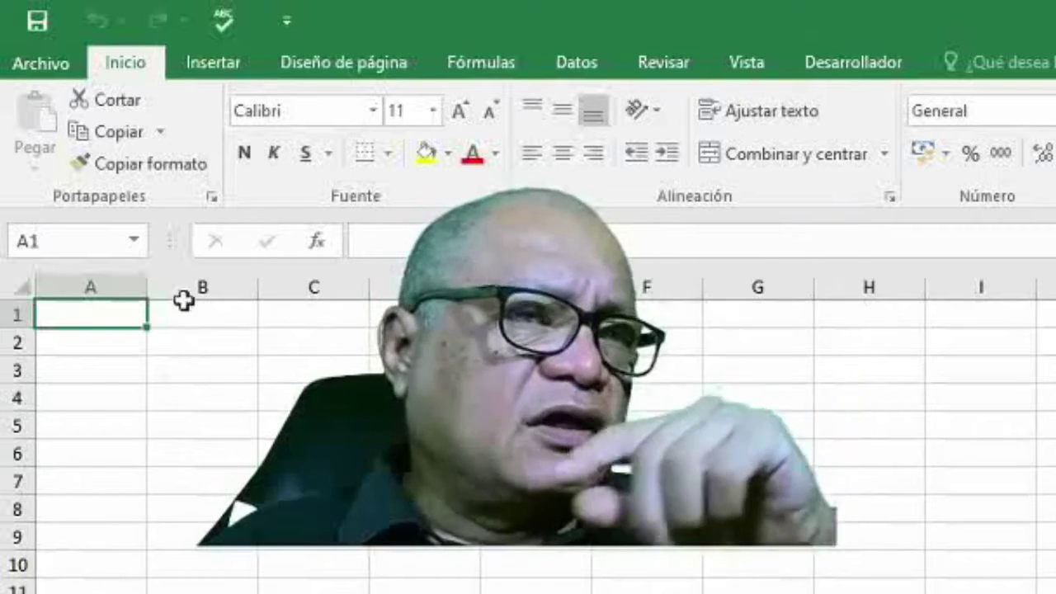
# - Add Enviar por correo electrónico to the Quick Access Toolbar and select cell C7
pyautogui.click(288, 33)
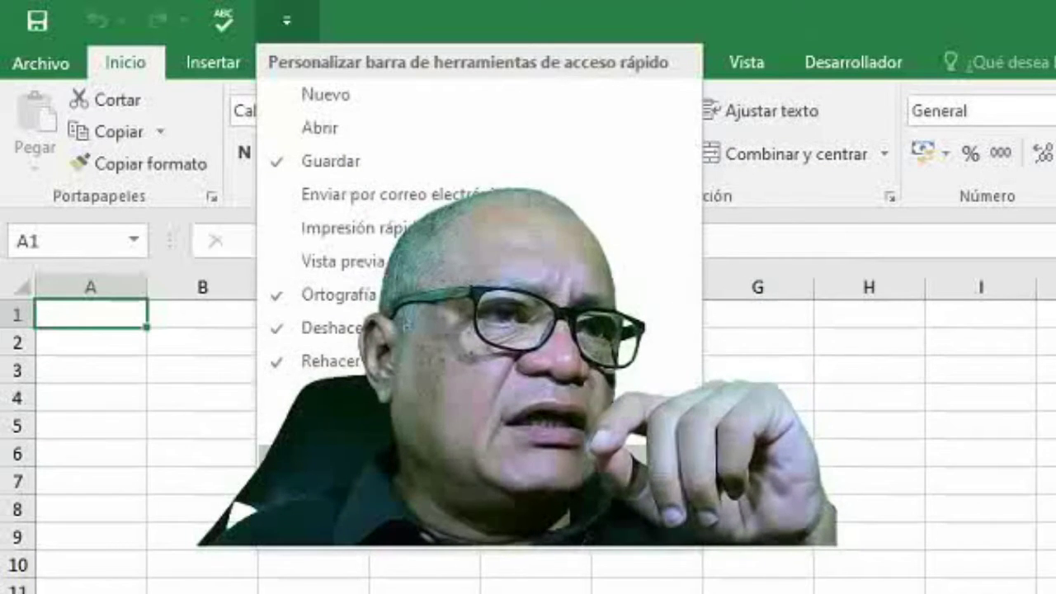
pyautogui.click(355, 196)
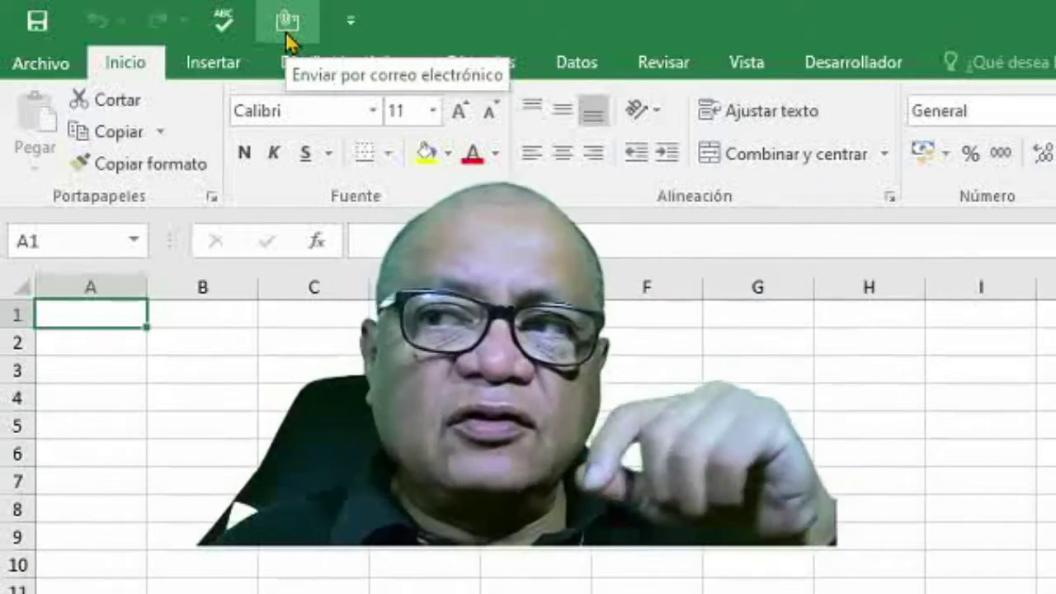
pyautogui.click(314, 481)
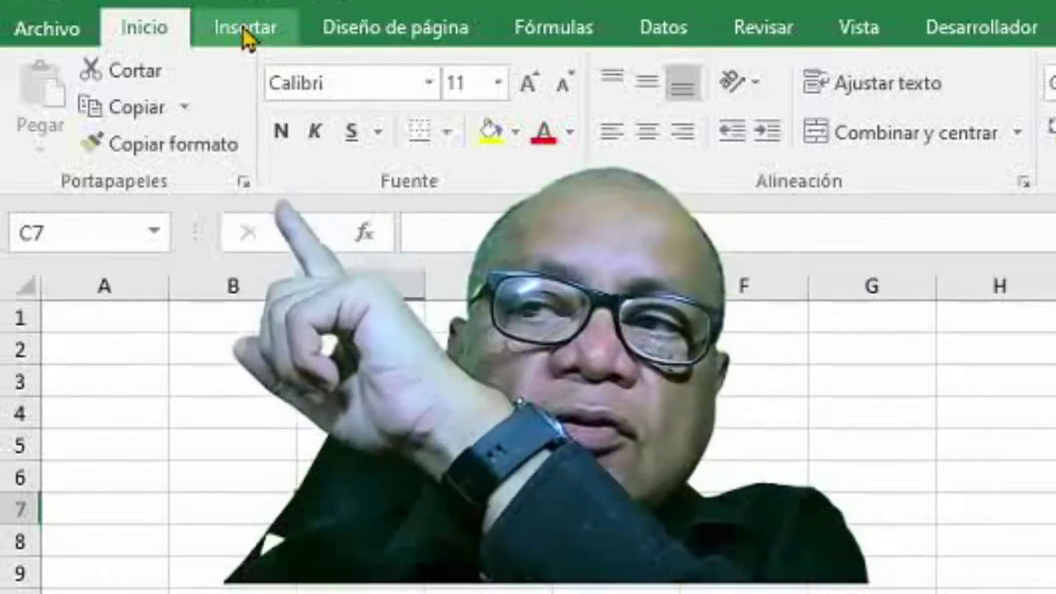
pyautogui.click(243, 26)
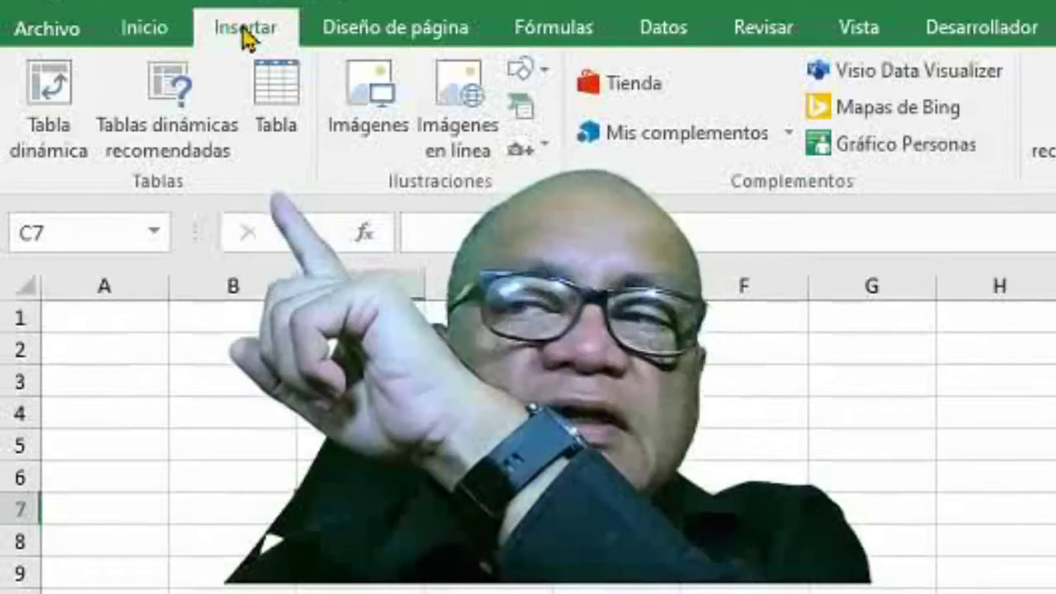
pyautogui.click(363, 35)
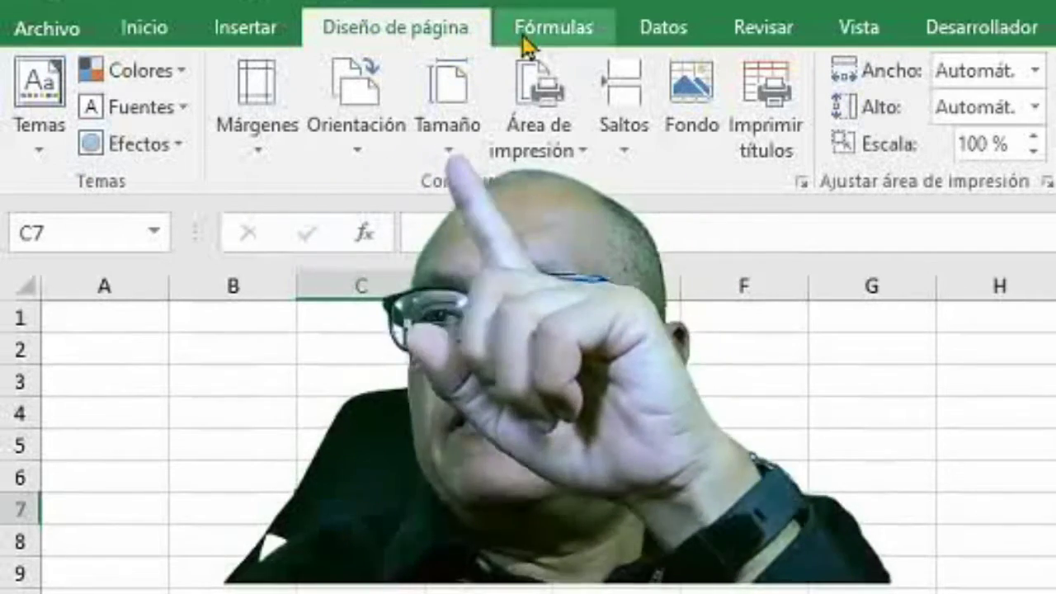
pyautogui.click(523, 41)
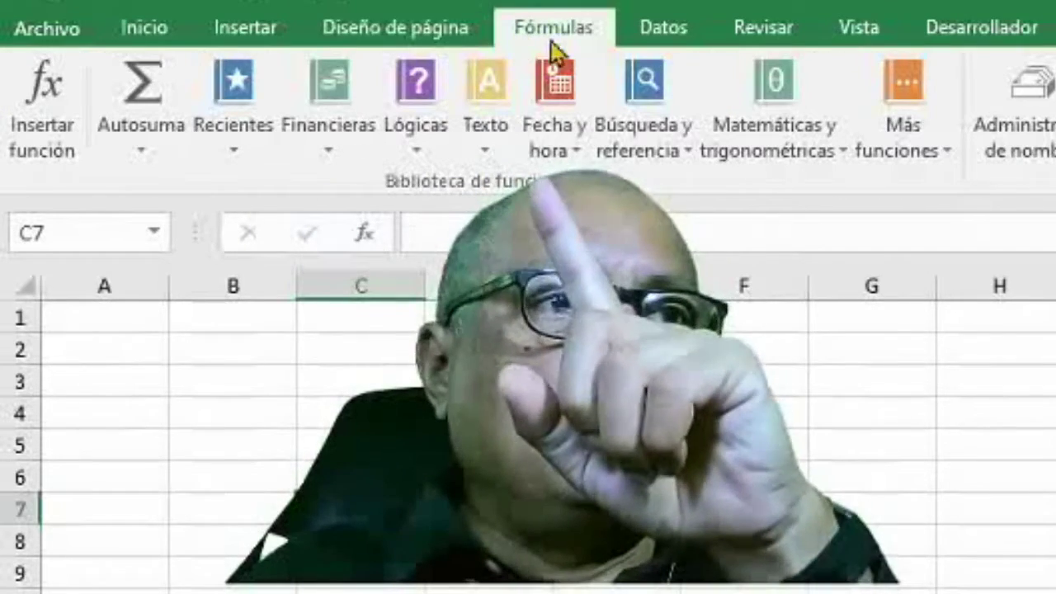
pyautogui.click(665, 40)
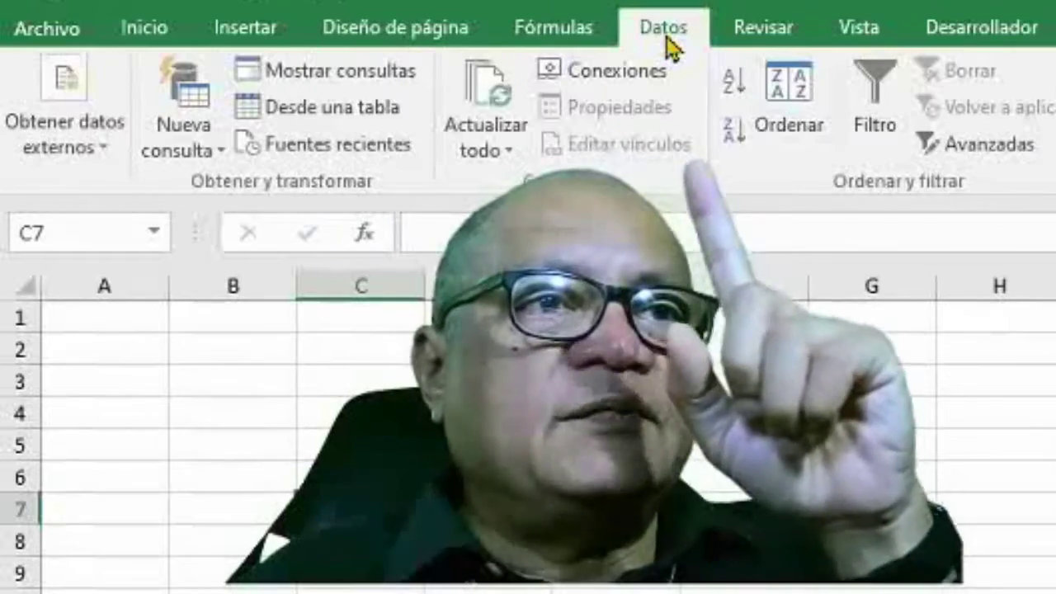
pyautogui.click(753, 37)
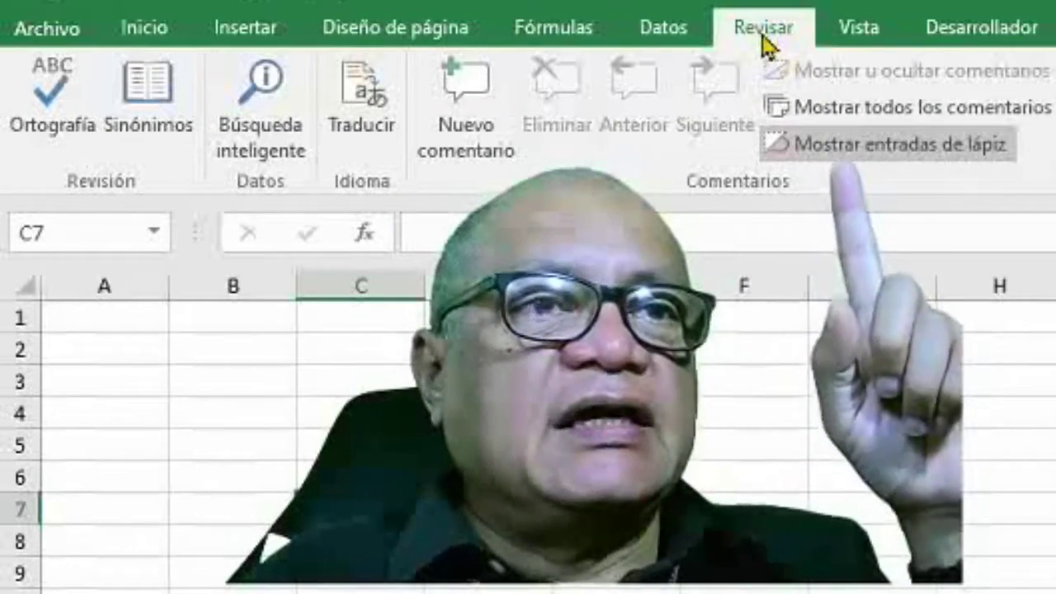
pyautogui.click(872, 33)
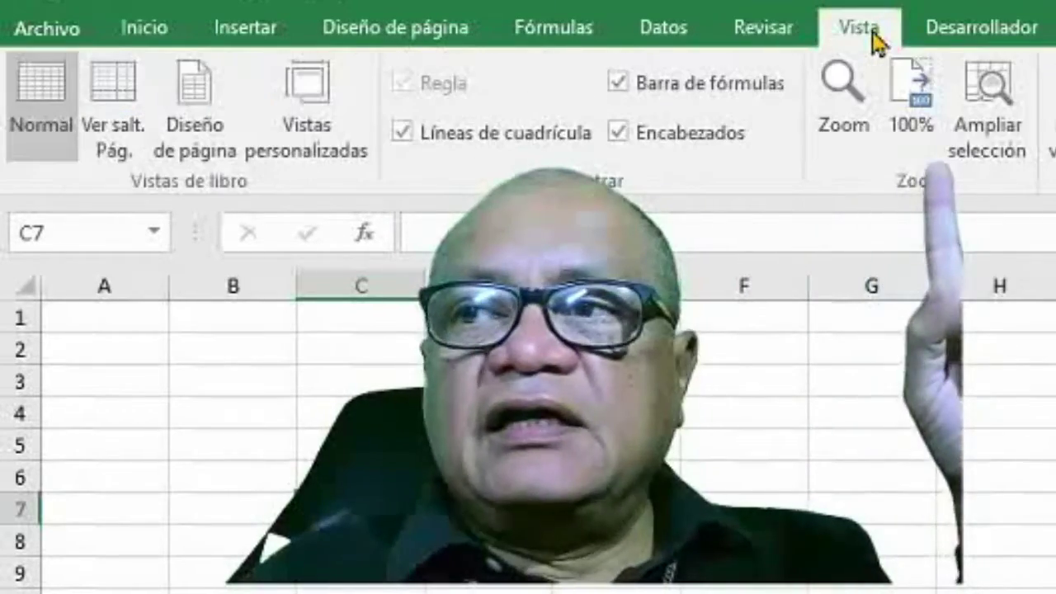
pyautogui.click(1019, 33)
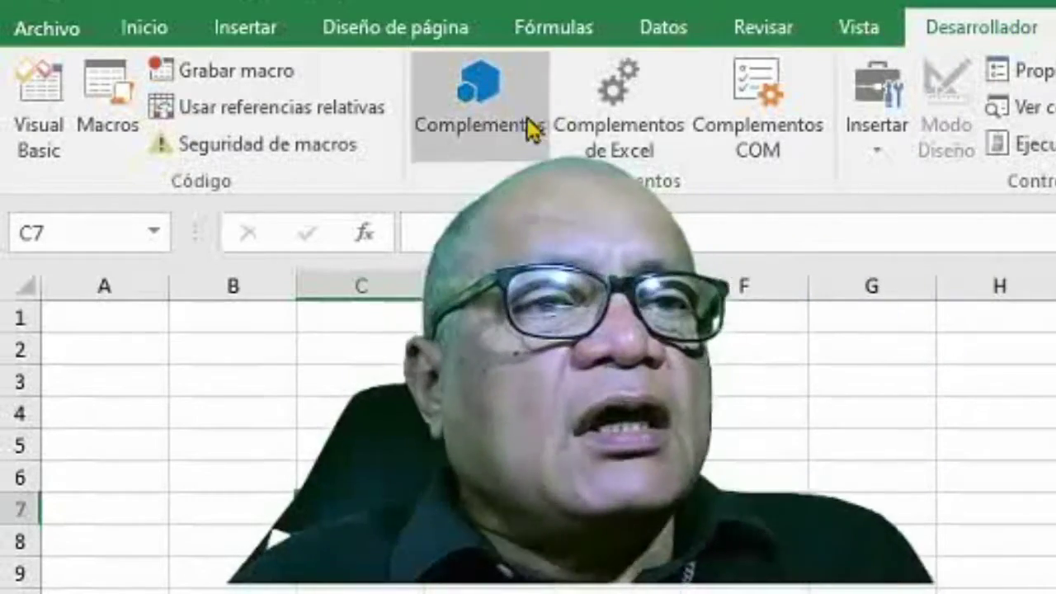
pyautogui.click(177, 28)
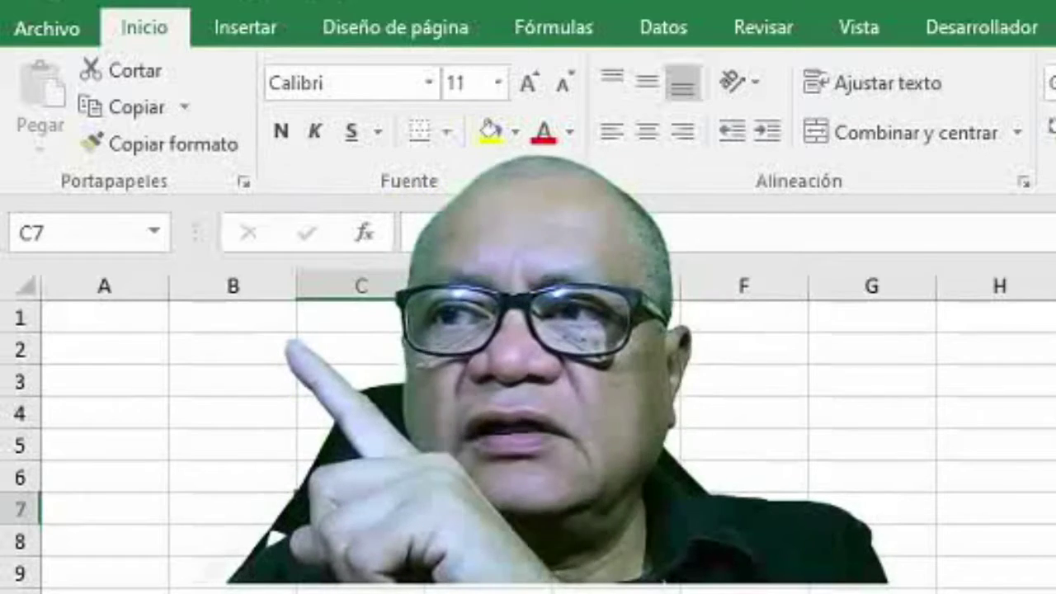
pyautogui.click(874, 141)
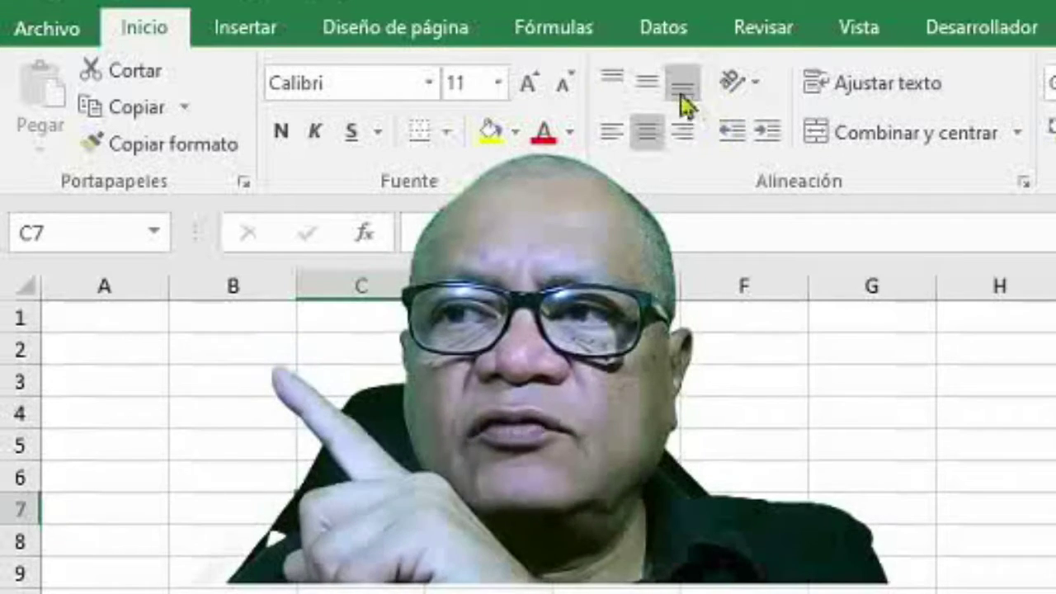
pyautogui.click(922, 562)
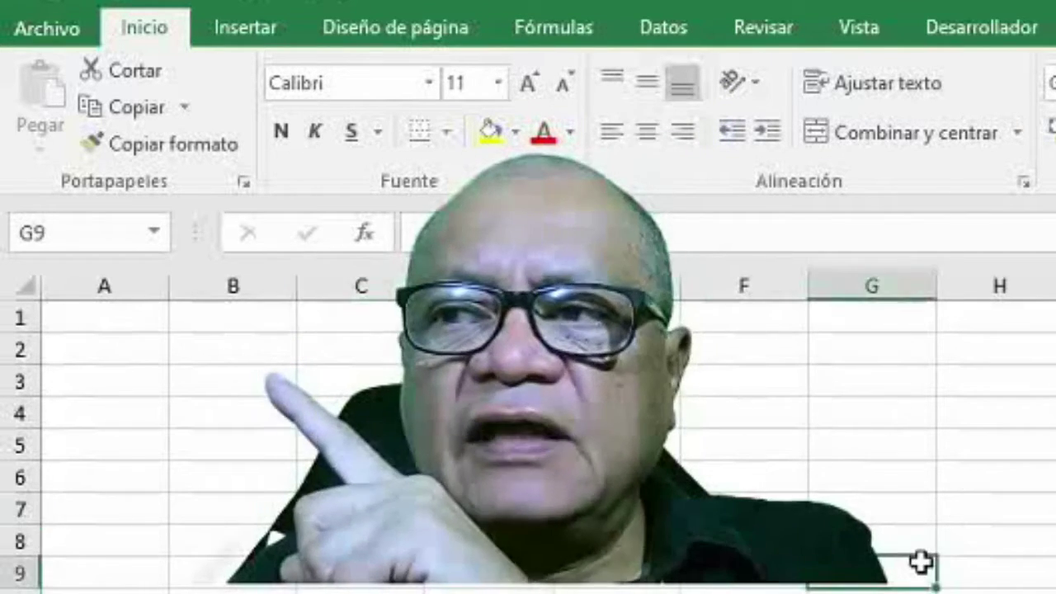
pyautogui.click(998, 477)
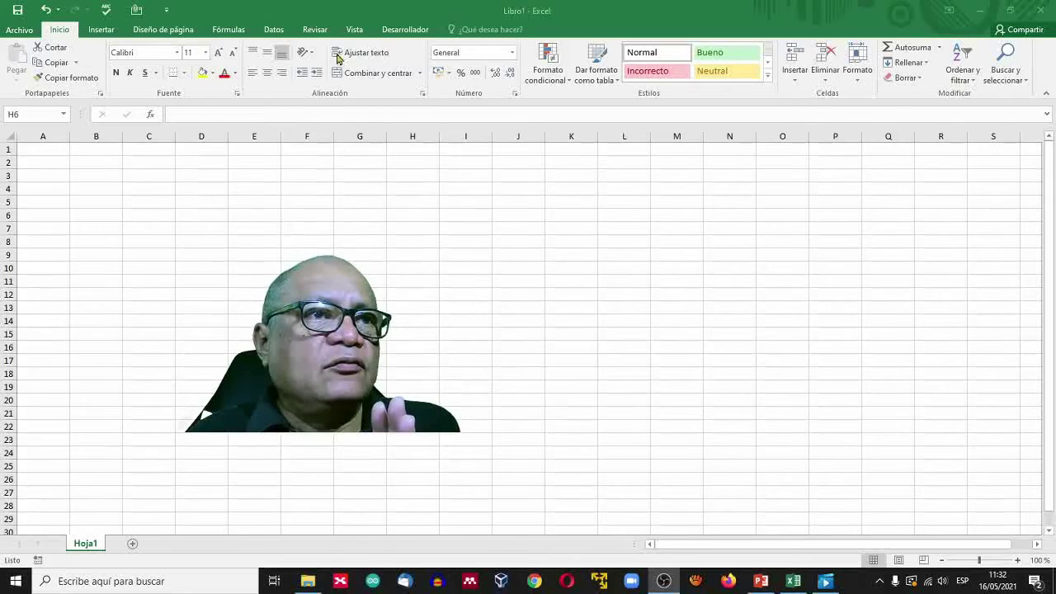
pyautogui.click(107, 32)
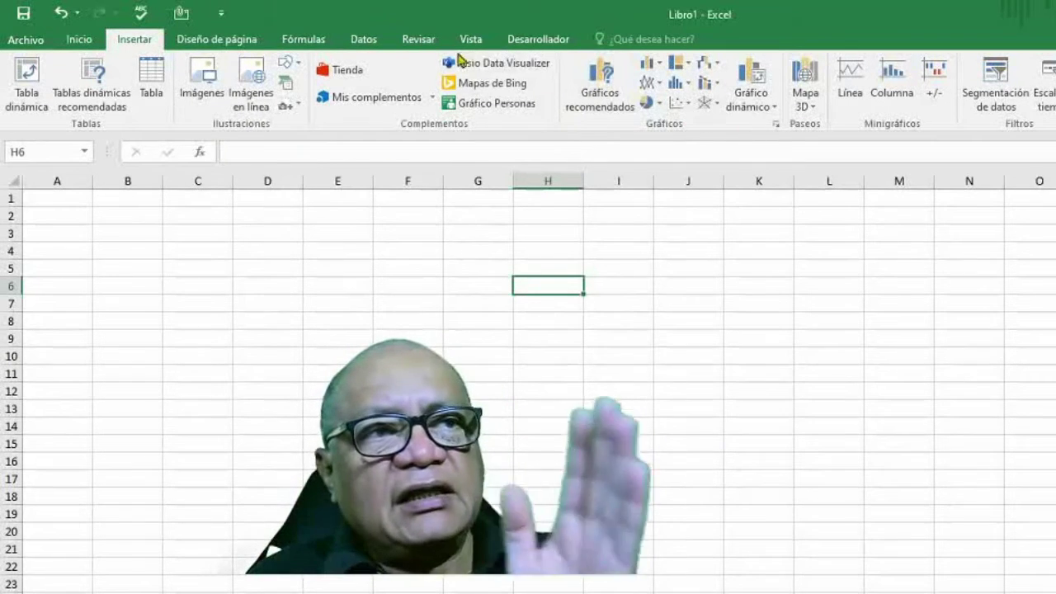
pyautogui.click(82, 41)
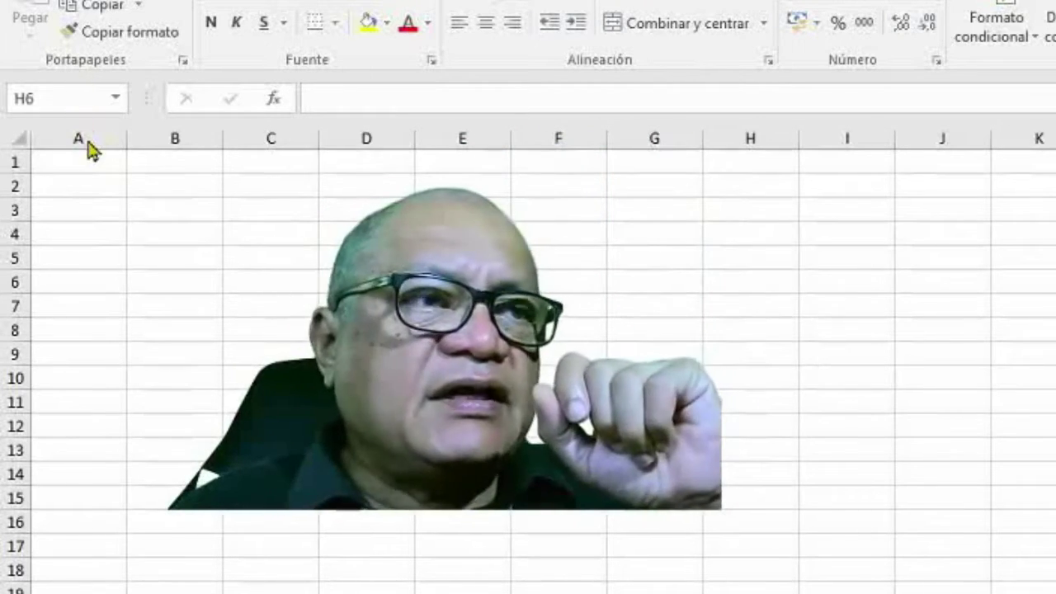
# - Select cells C3, D4, C4, B2 and C6, then edit C3 in the formula bar
pyautogui.click(286, 220)
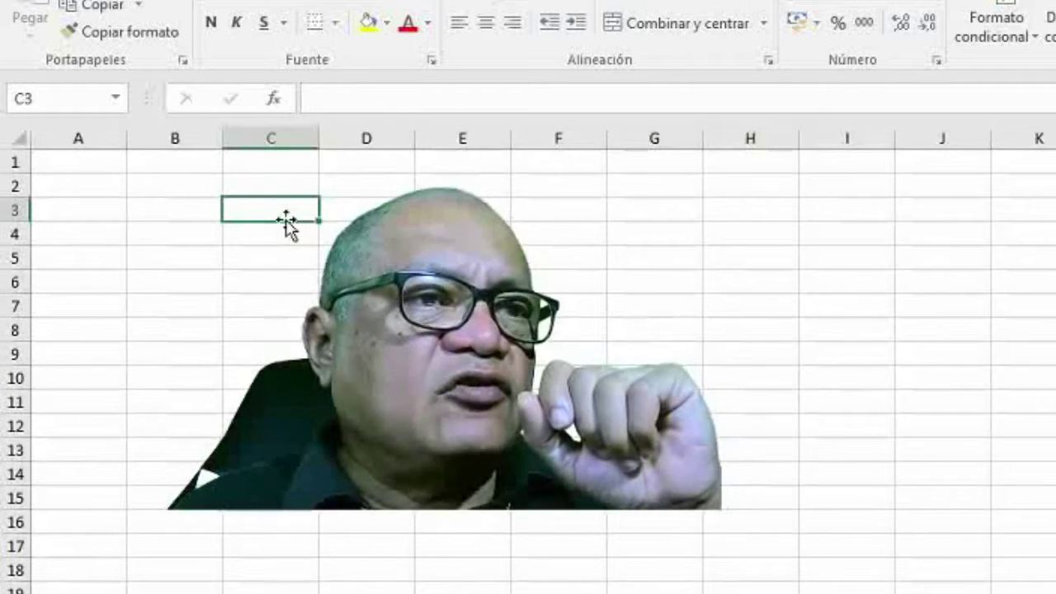
pyautogui.click(340, 225)
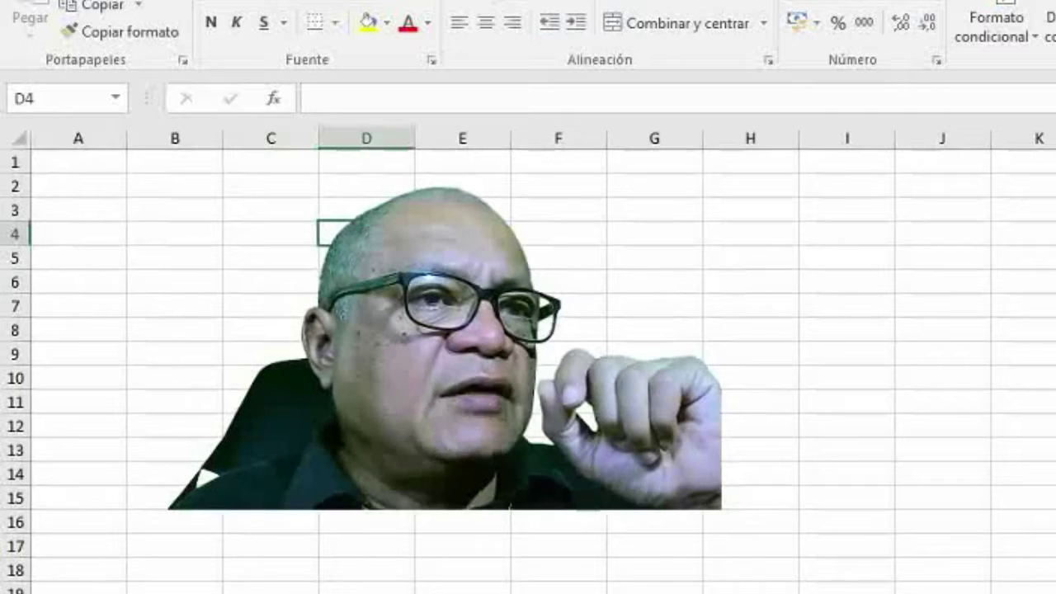
pyautogui.click(233, 223)
pyautogui.click(215, 186)
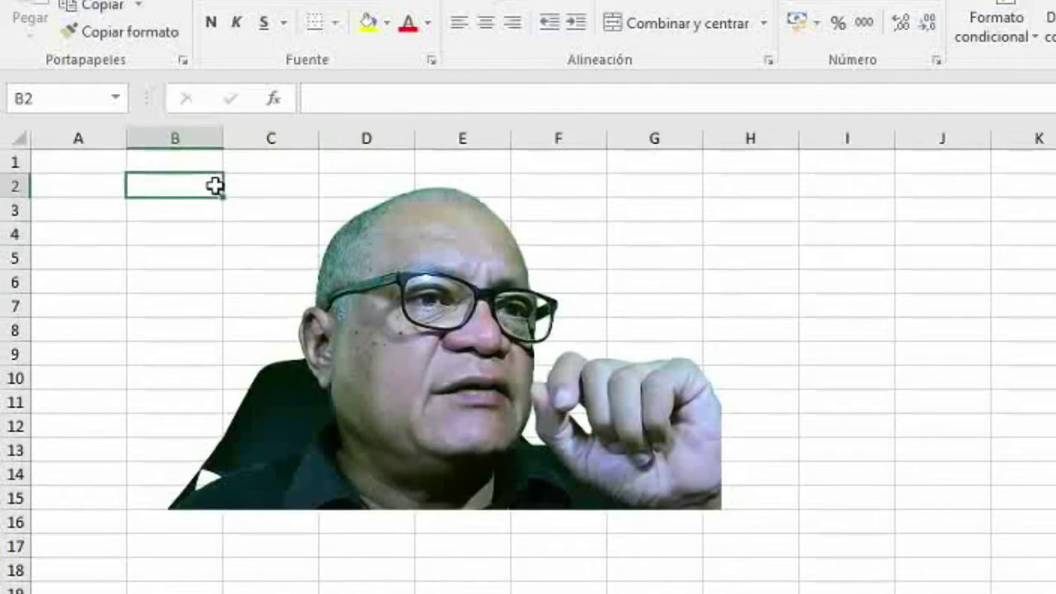
pyautogui.click(238, 281)
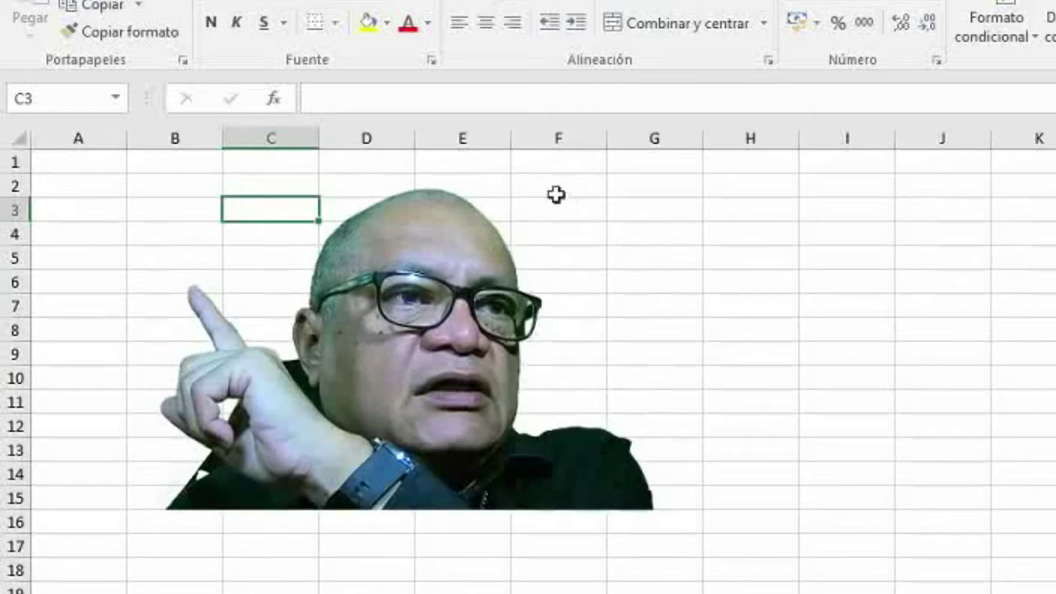
pyautogui.click(398, 105)
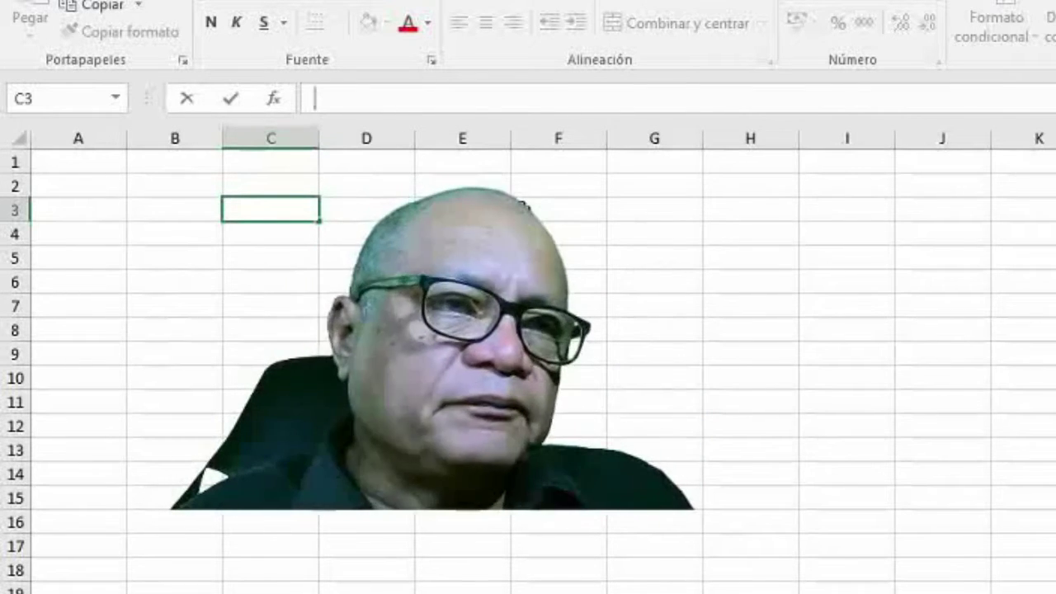
# - Leave C3's edit mode by selecting cell G2
pyautogui.click(648, 181)
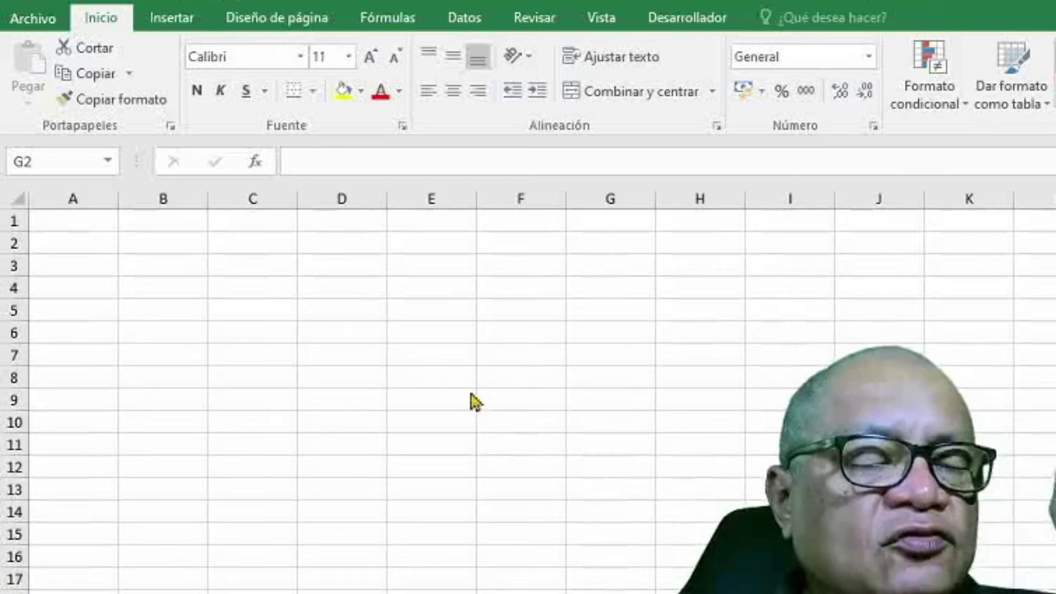
# - Demonstrate selection with cell D4, column D, row 5 and cell B10
pyautogui.click(351, 288)
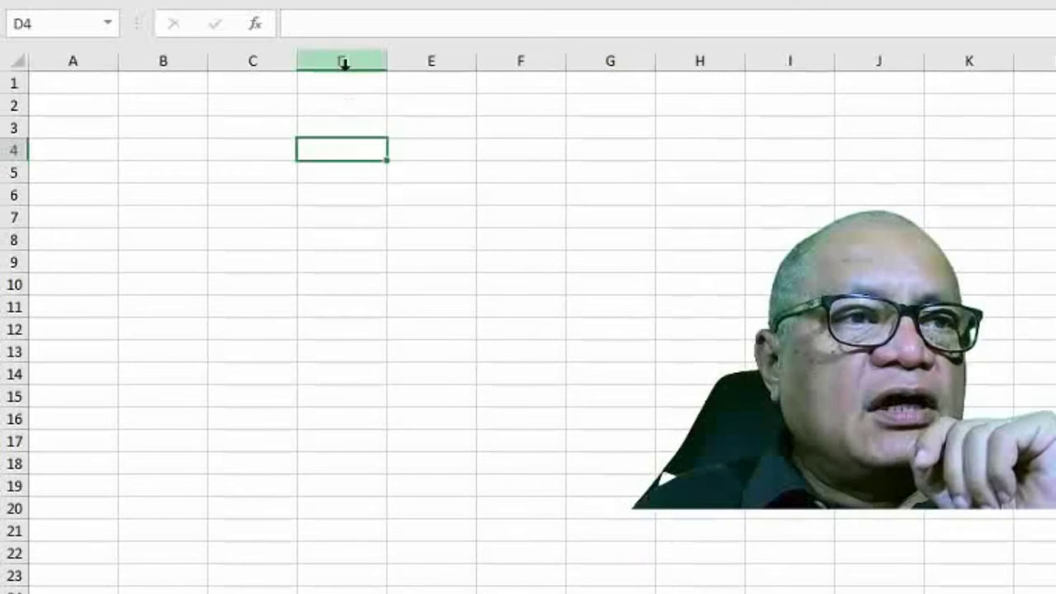
pyautogui.click(345, 66)
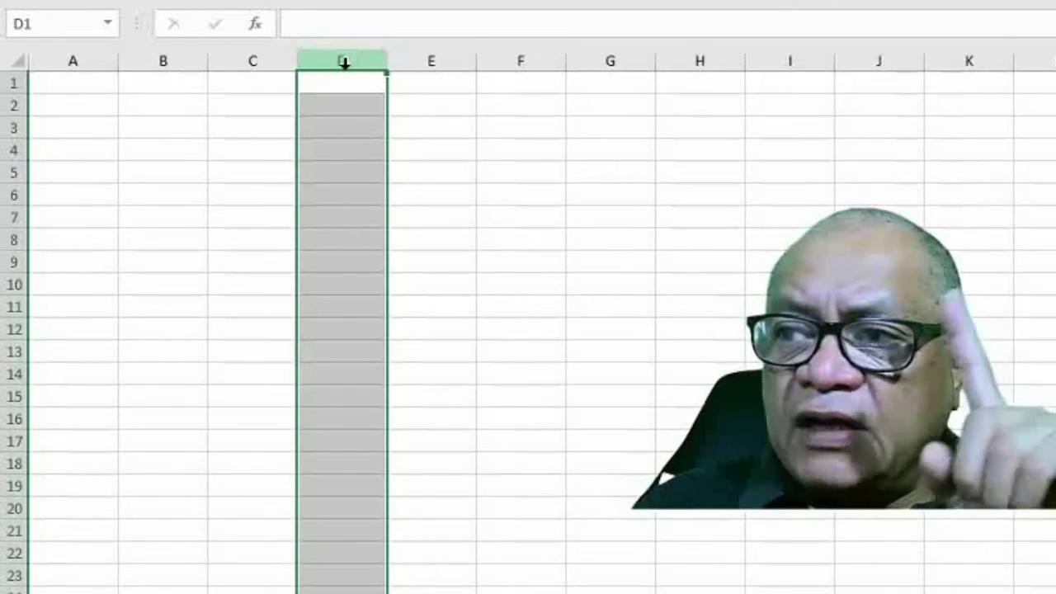
pyautogui.click(15, 170)
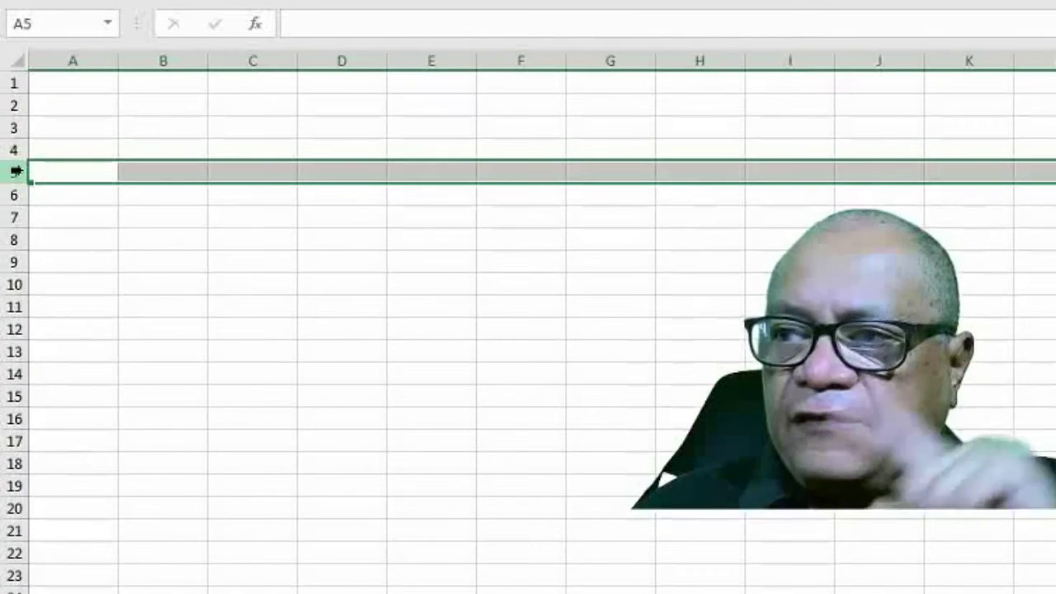
pyautogui.click(123, 276)
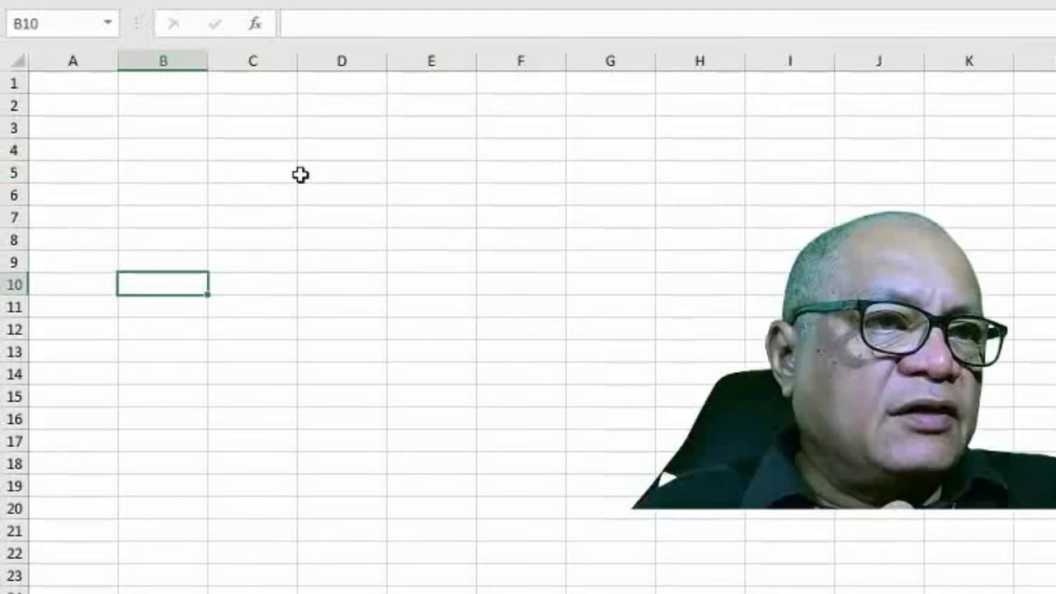
# - Fill C4 yellow, alternately select column C and row 4, then cells B8 and F7
pyautogui.click(261, 148)
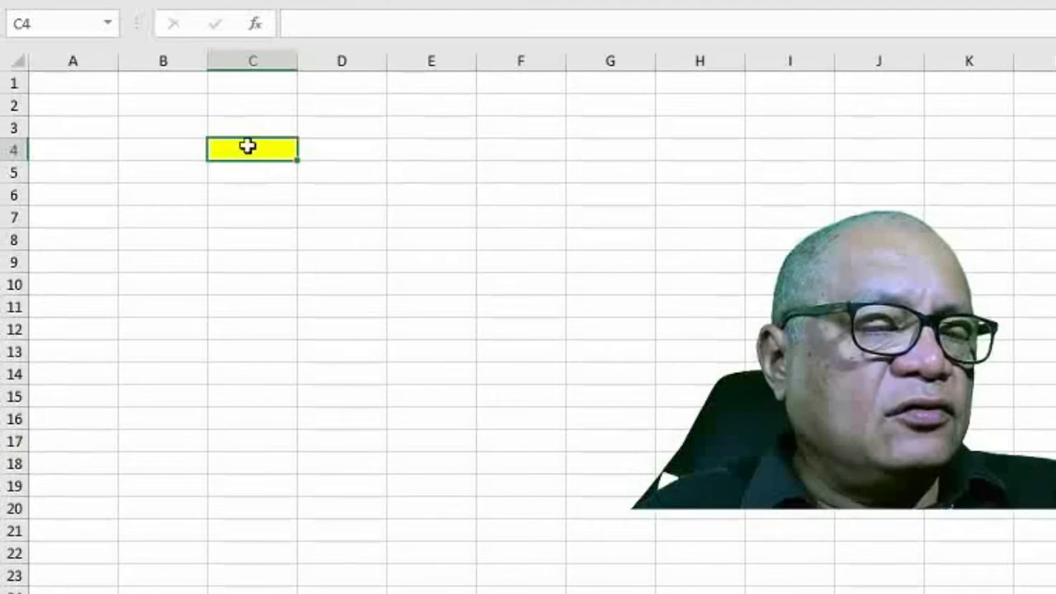
pyautogui.click(260, 55)
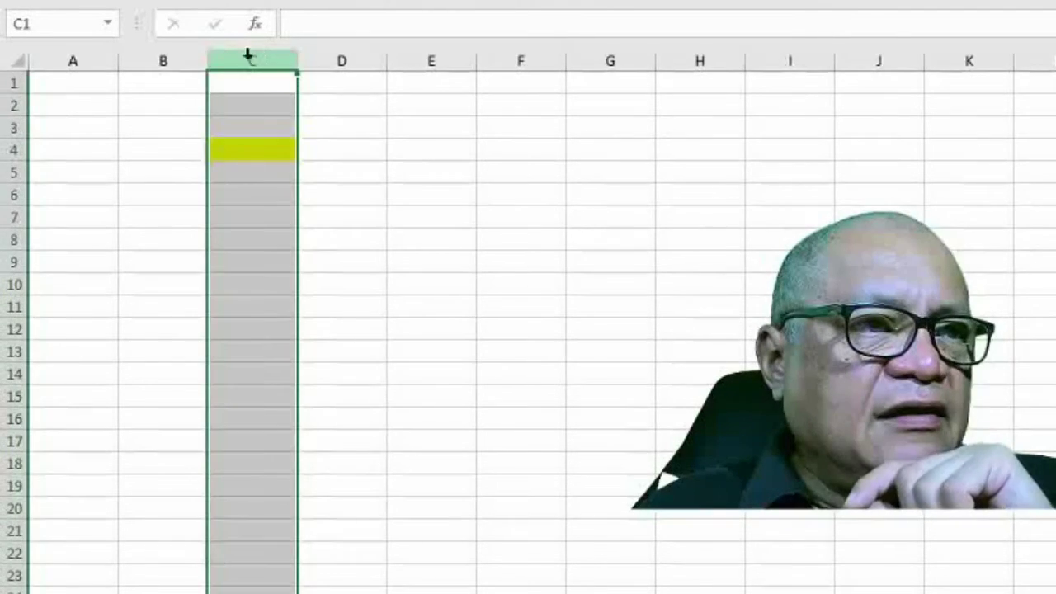
pyautogui.click(10, 148)
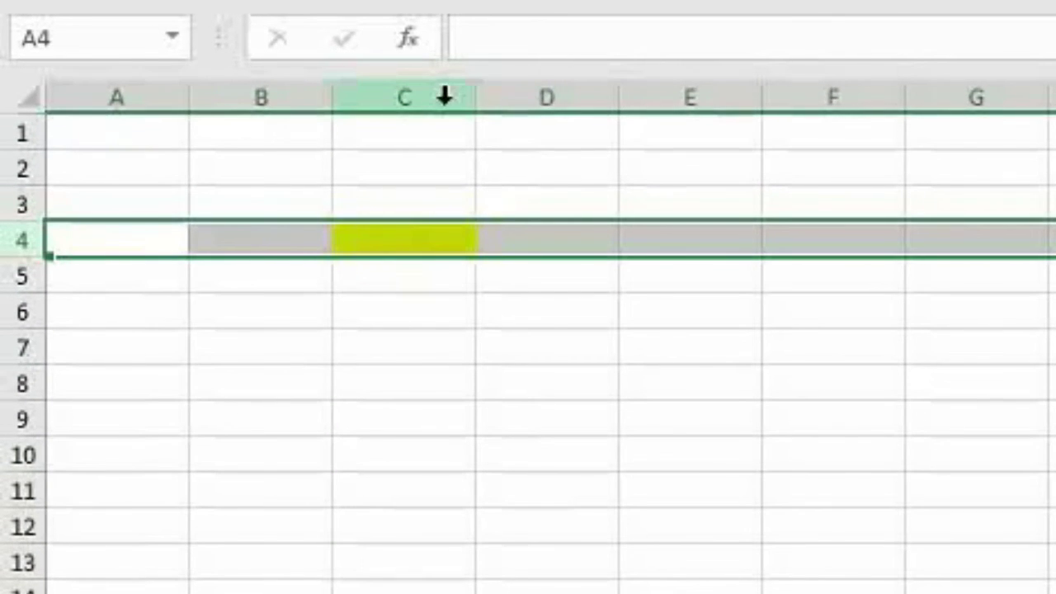
pyautogui.click(443, 95)
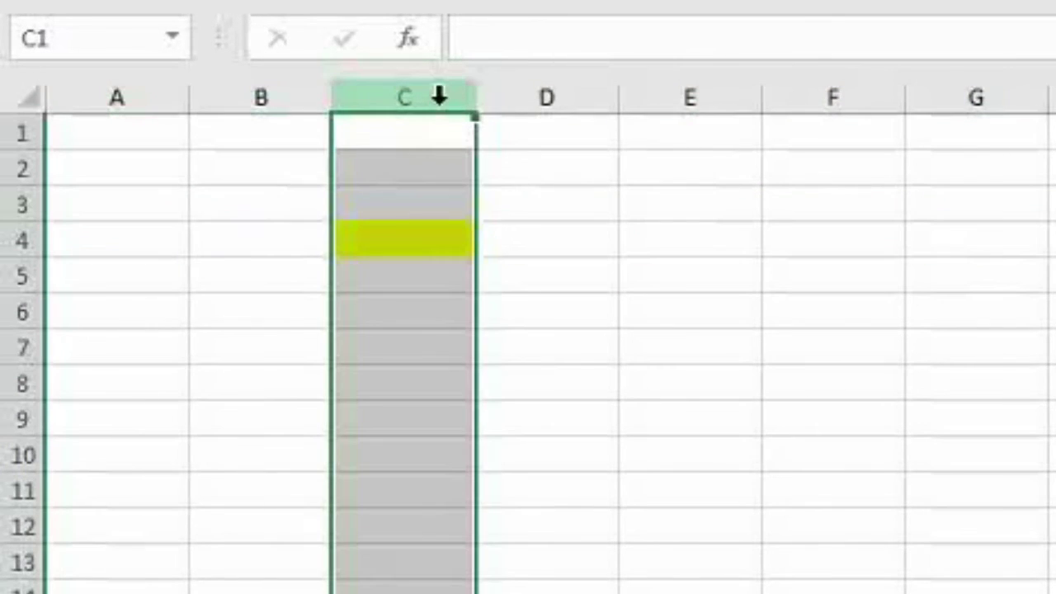
pyautogui.click(16, 245)
pyautogui.click(319, 379)
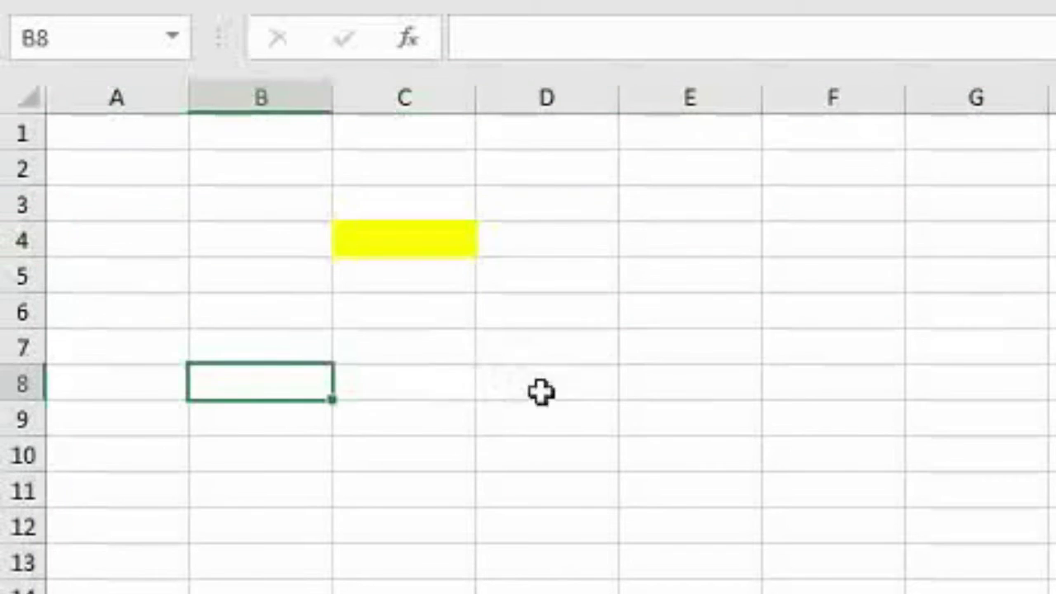
pyautogui.click(882, 355)
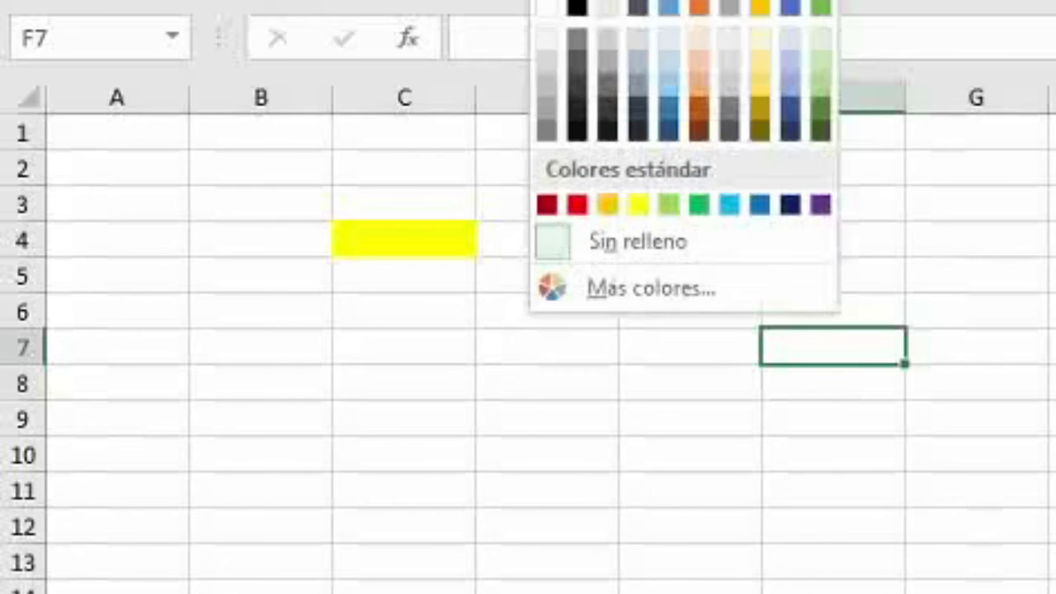
# - Fill F7 purple, select F12 and F7, then alternate column F and row 7 headers
pyautogui.click(822, 208)
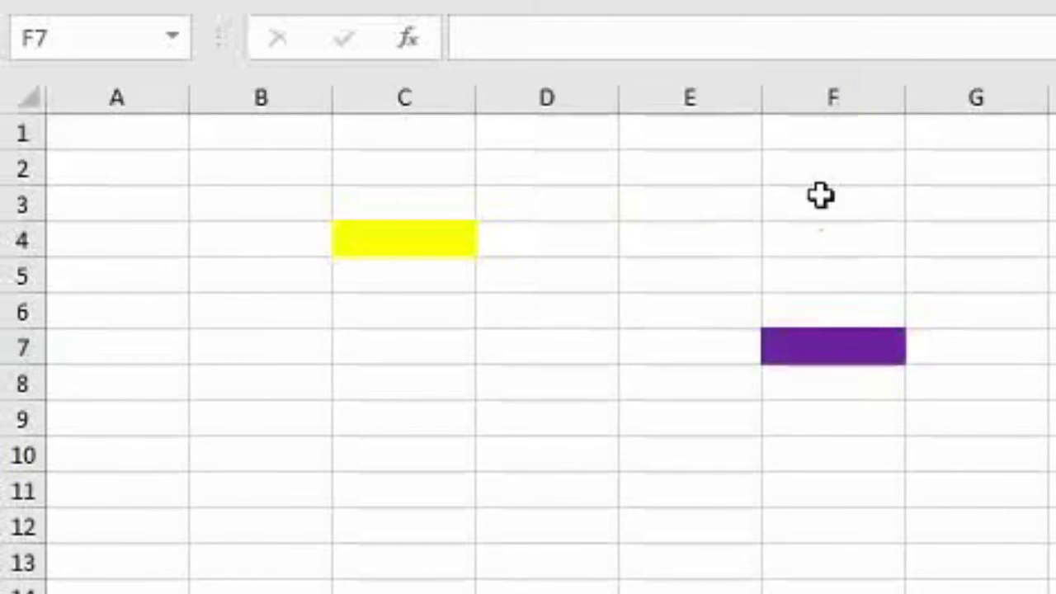
pyautogui.click(823, 536)
pyautogui.click(837, 353)
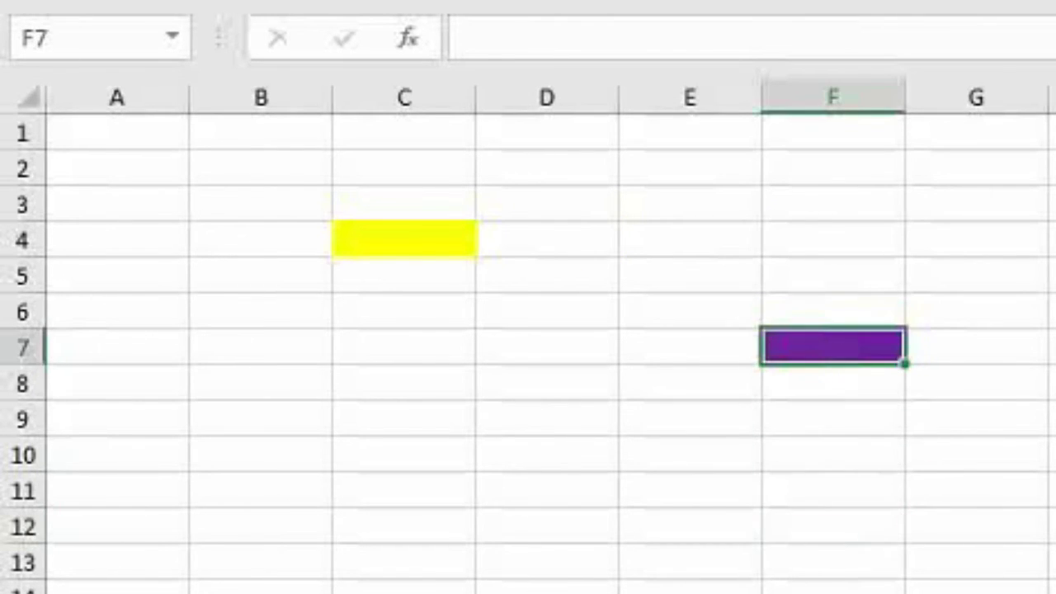
pyautogui.click(834, 89)
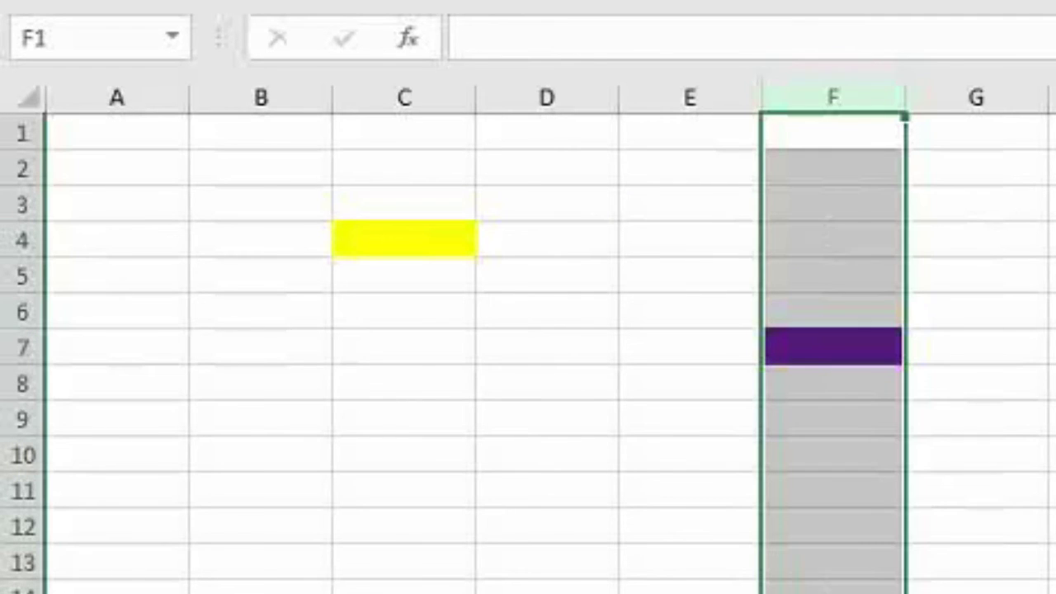
pyautogui.click(24, 348)
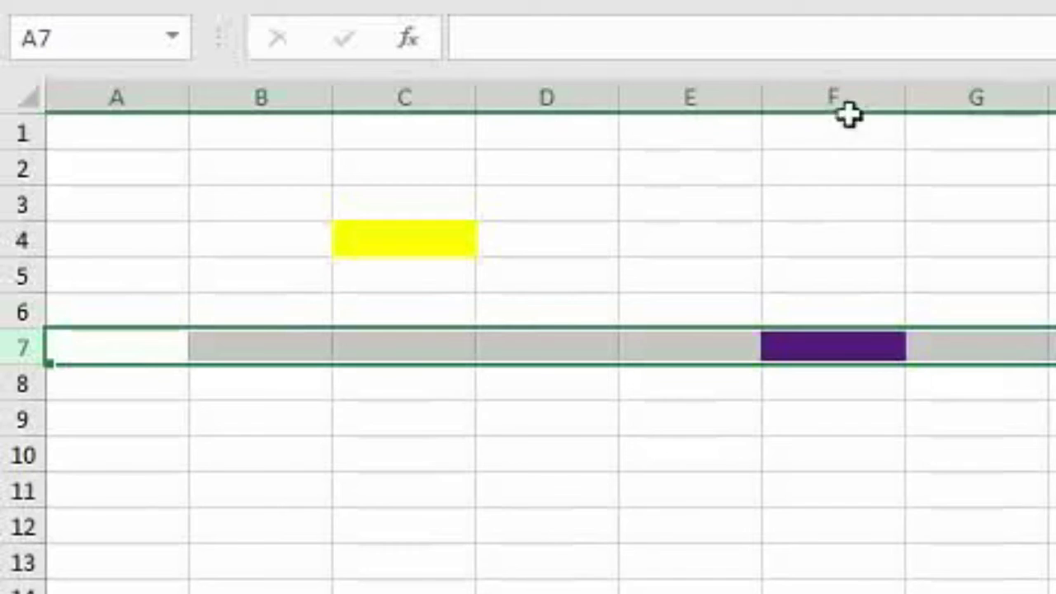
pyautogui.click(847, 88)
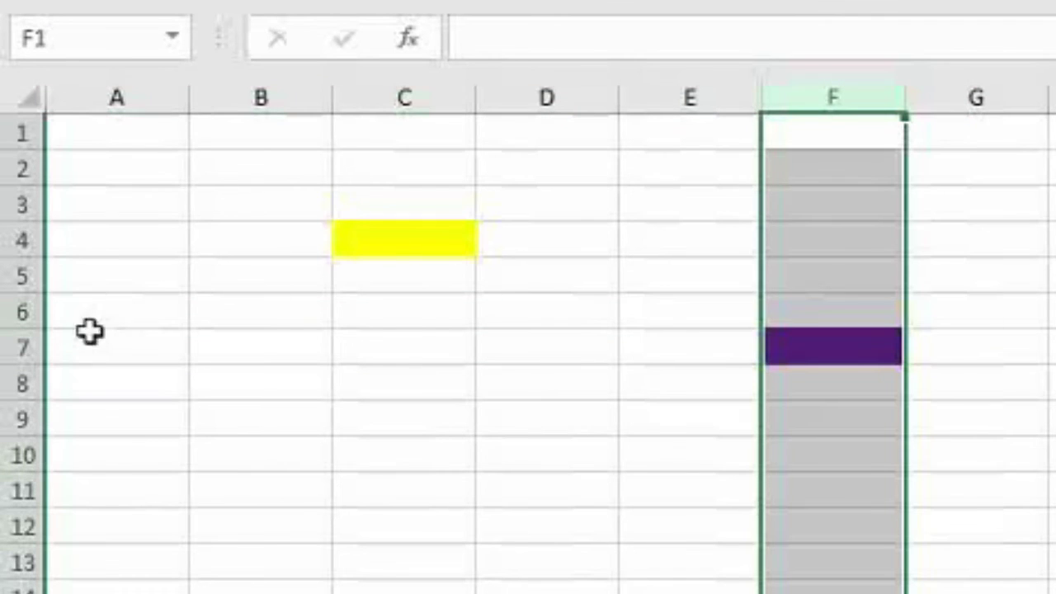
pyautogui.click(20, 347)
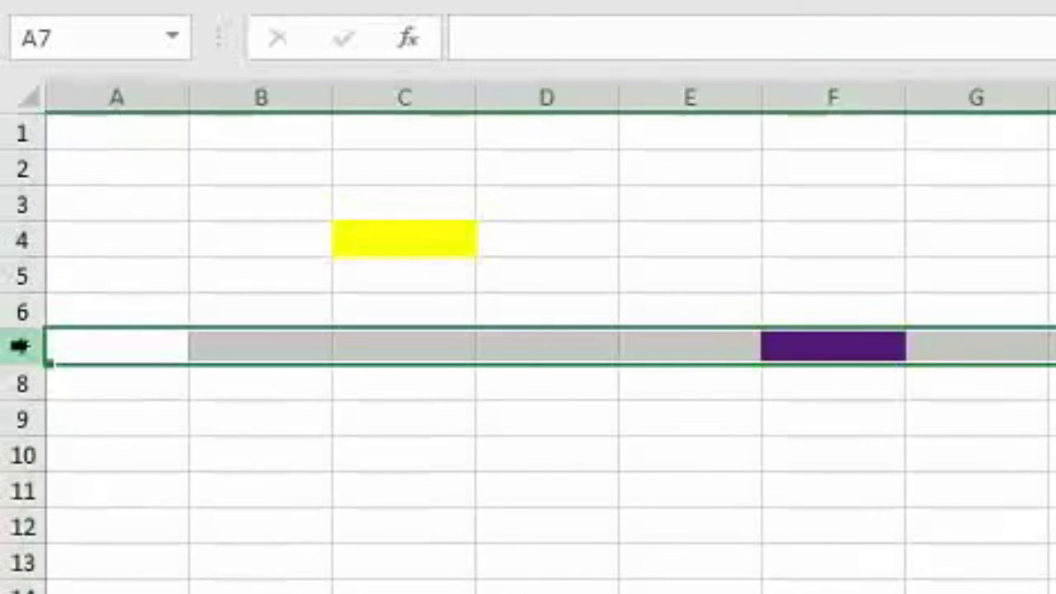